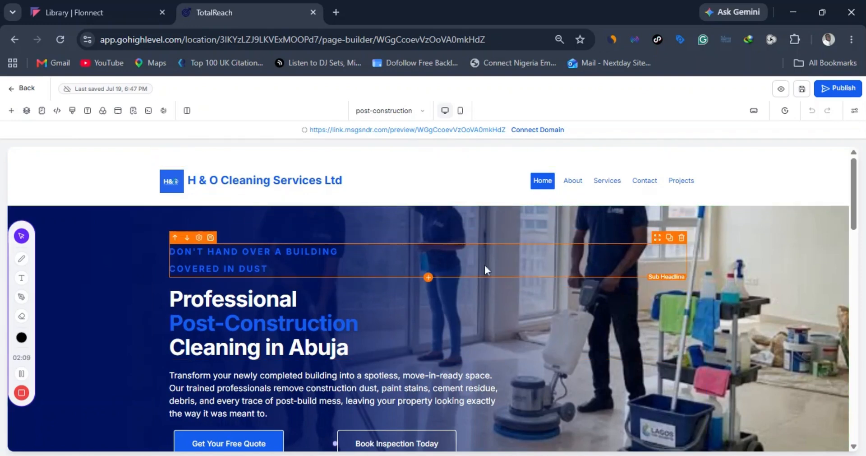
Review the post-construction page's desktop layout from the hero through the features, About Us and services sections to the closing call-to-action banner.
scroll(670, 273, "down", 2)
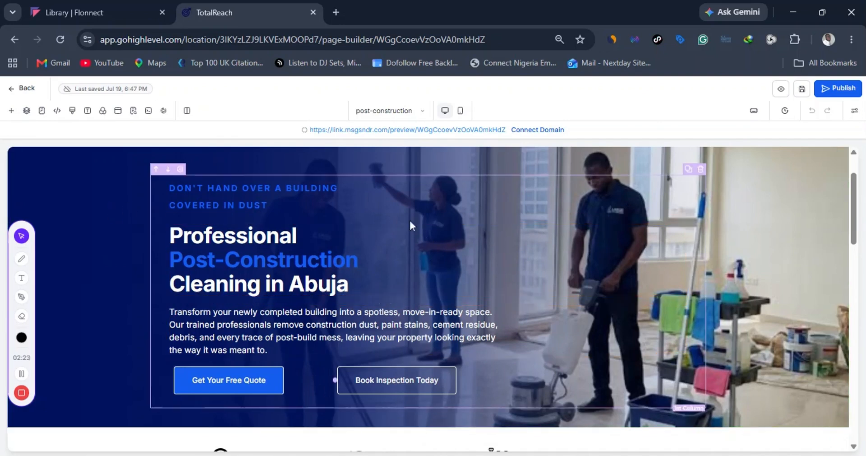
scroll(448, 229, "down", 3)
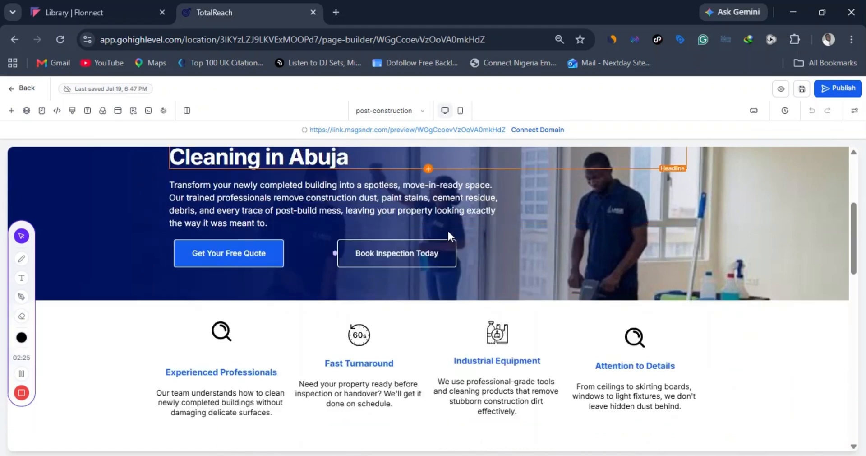
scroll(446, 229, "up", 3)
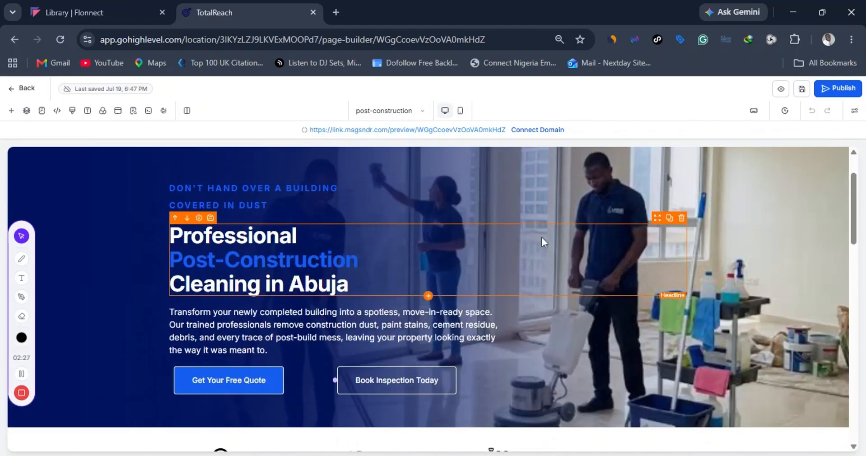
scroll(646, 244, "down", 4)
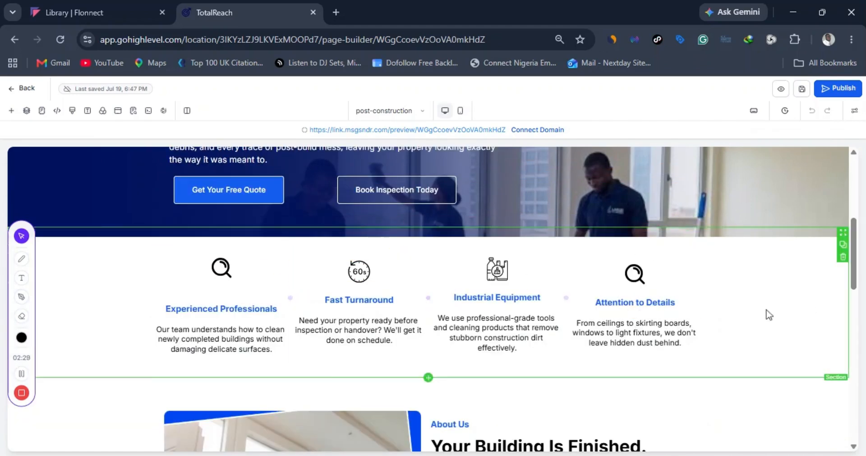
scroll(279, 318, "down", 3)
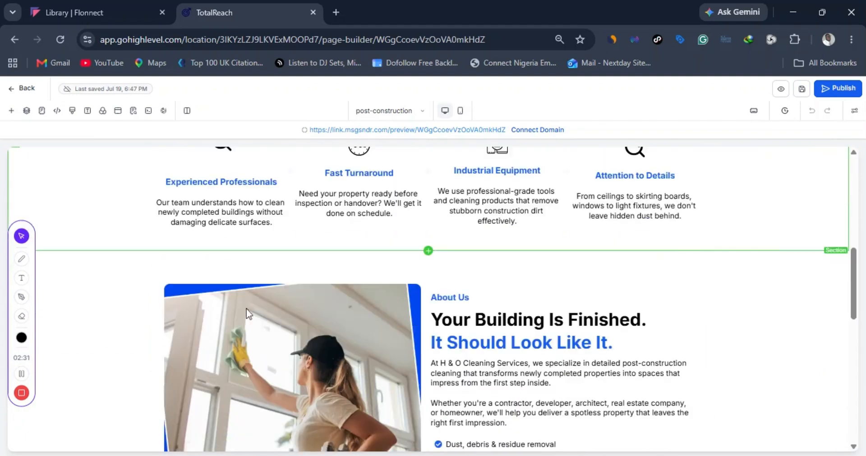
scroll(246, 315, "down", 3)
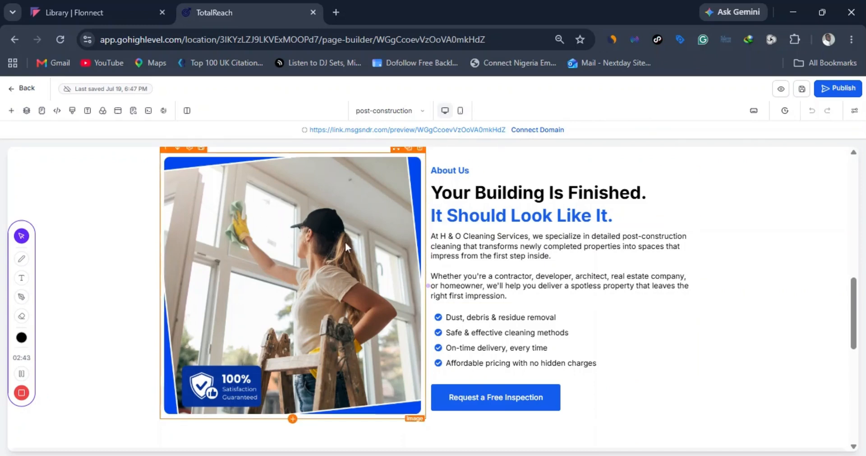
scroll(412, 245, "down", 6)
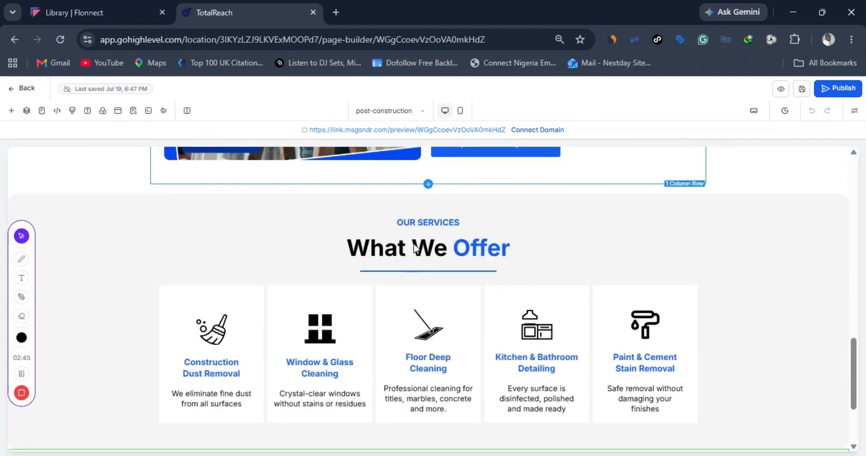
scroll(415, 244, "down", 3)
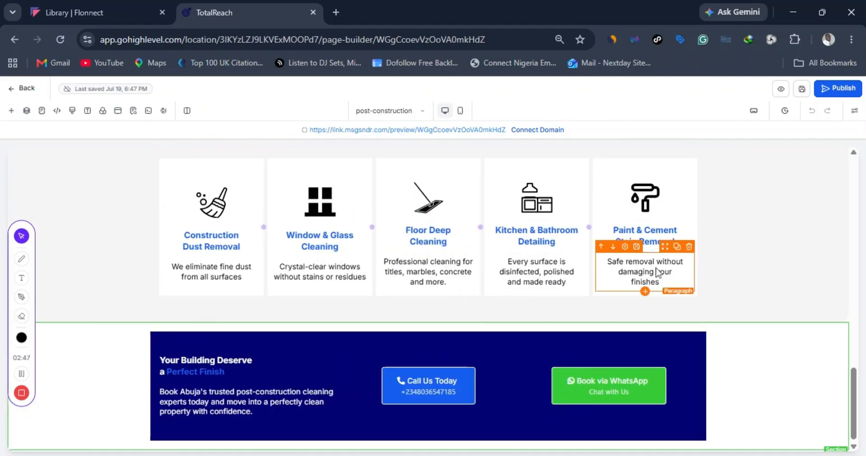
Switch the page to the mobile layout and check the hero section's headline, text and two buttons.
left_click(460, 111)
scroll(472, 260, "up", 15)
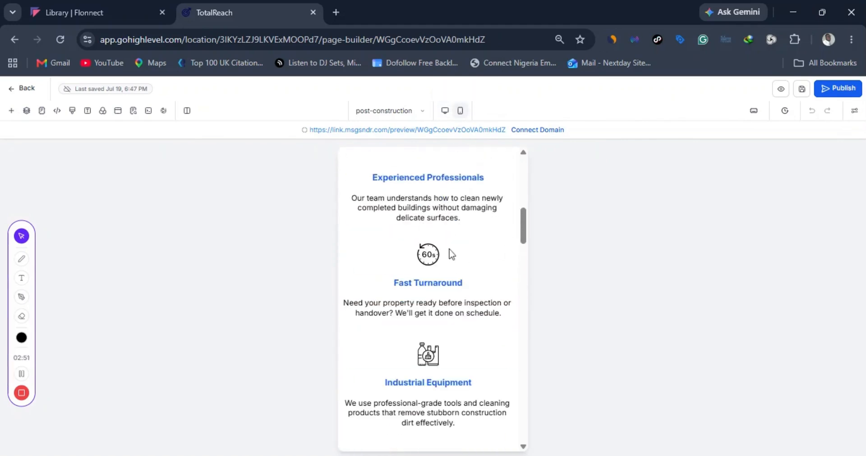
scroll(451, 293, "down", 3)
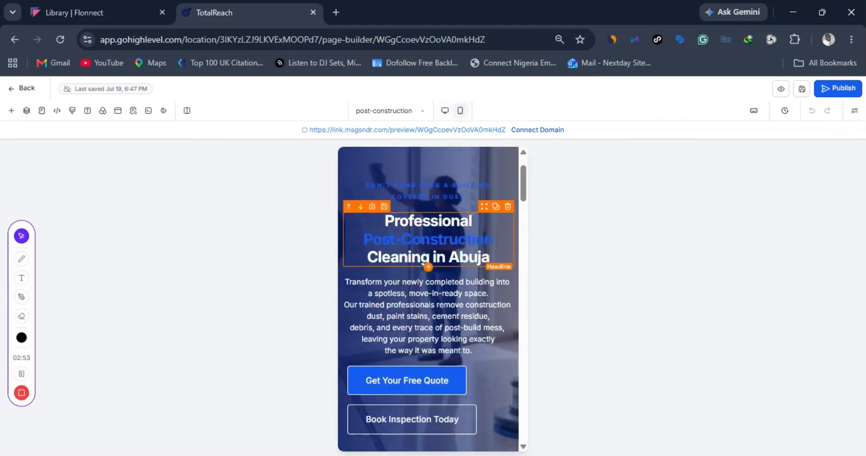
scroll(470, 304, "down", 2)
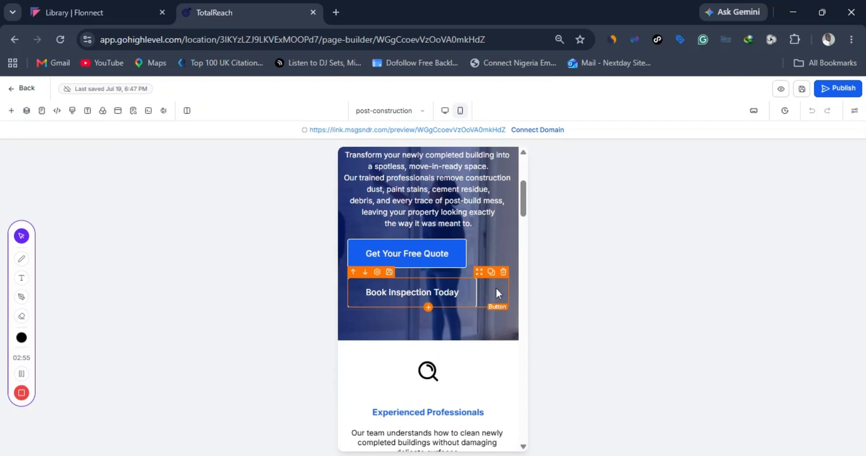
scroll(488, 281, "down", 2)
scroll(488, 281, "up", 4)
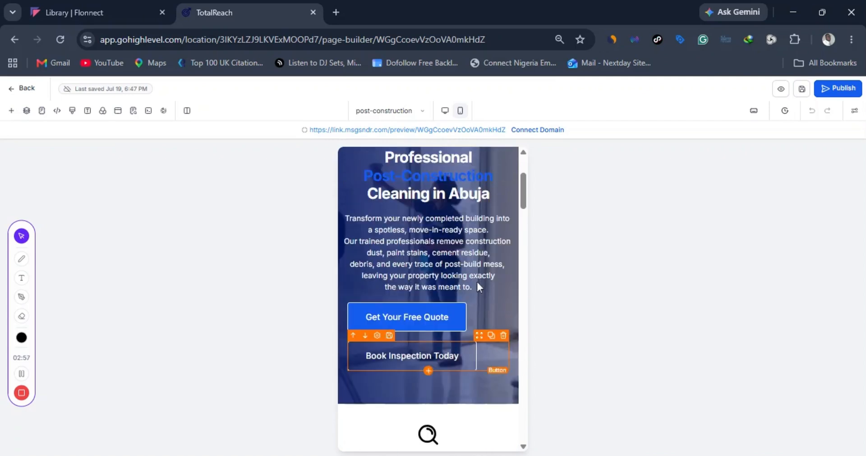
Center-align the hero section's "Get Your Free Quote" and "Book Inspection Today" buttons in the mobile layout.
left_click(465, 320)
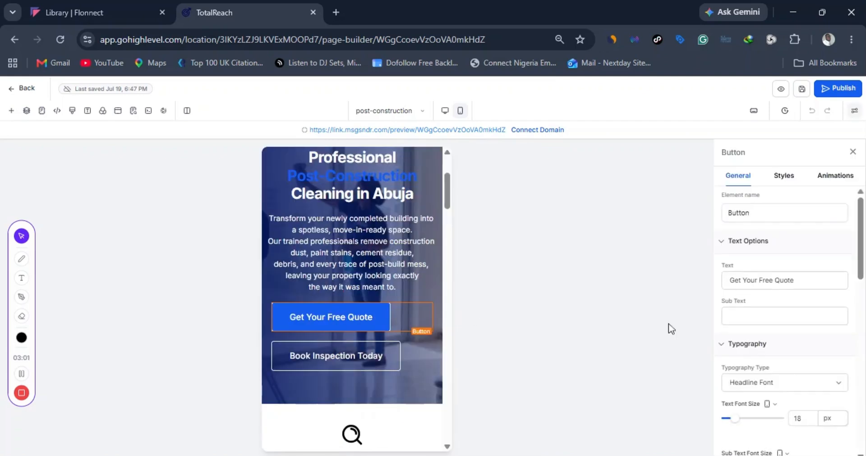
scroll(810, 376, "down", 5)
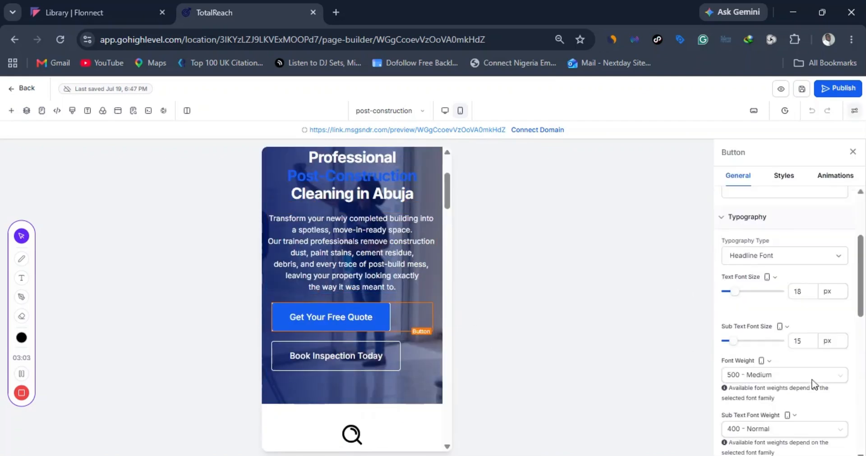
scroll(811, 377, "down", 1)
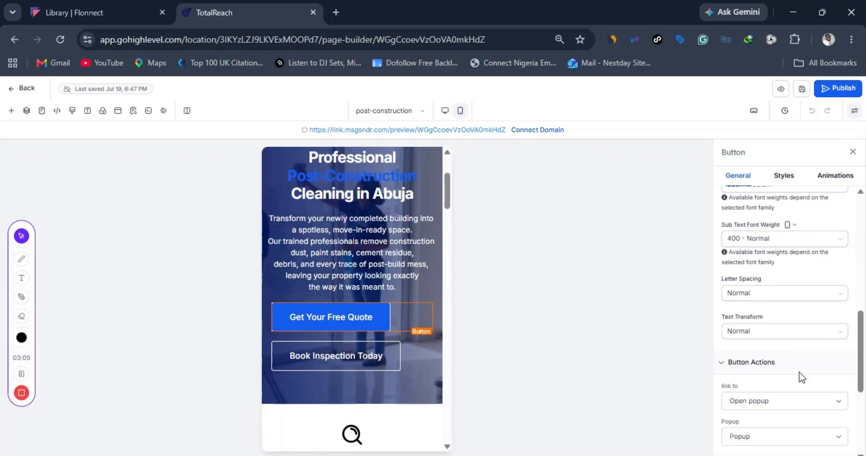
scroll(802, 377, "down", 3)
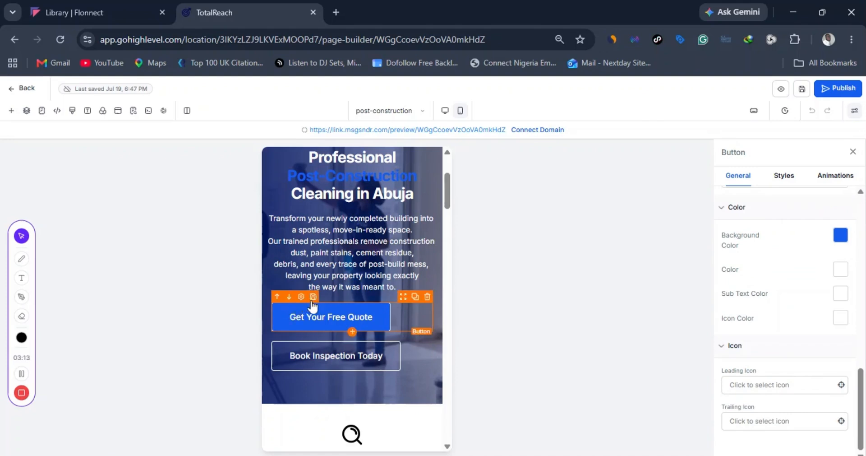
scroll(788, 341, "up", 6)
scroll(787, 293, "up", 3)
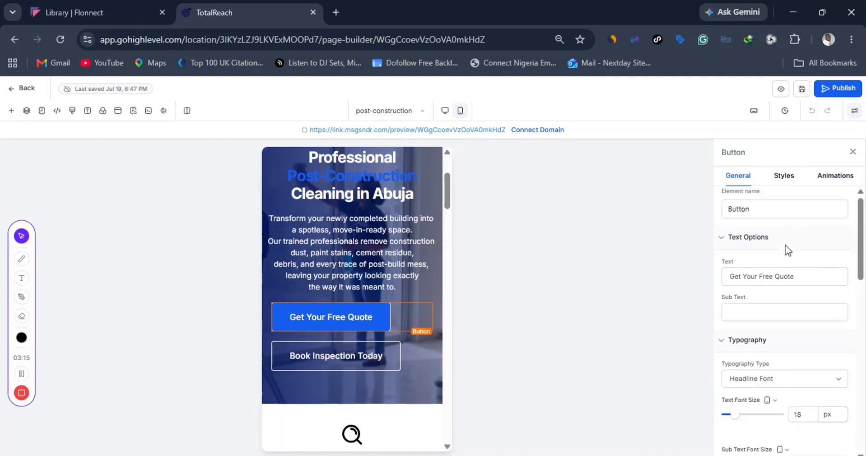
left_click(784, 175)
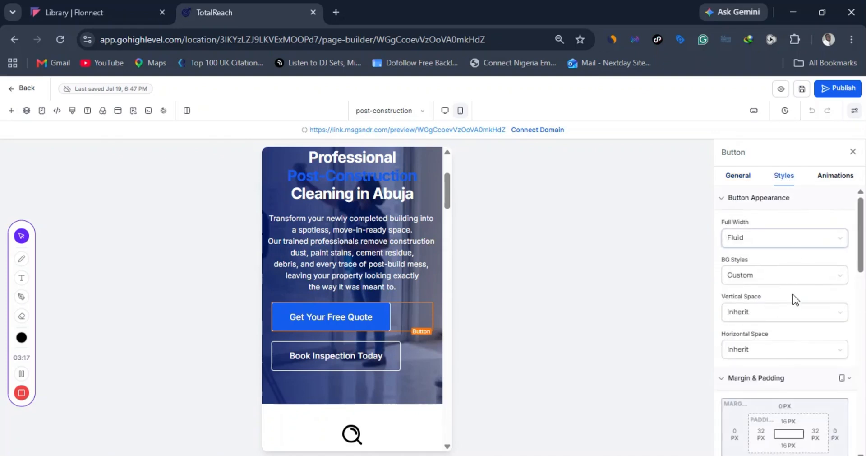
scroll(781, 357, "down", 10)
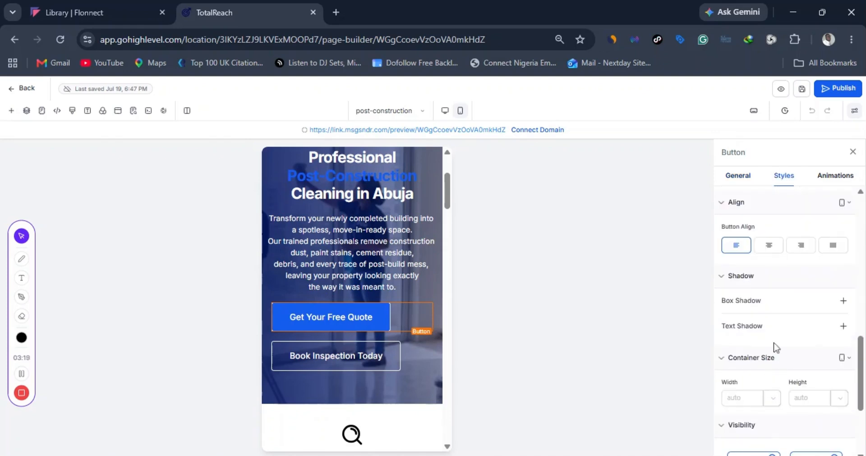
left_click(770, 246)
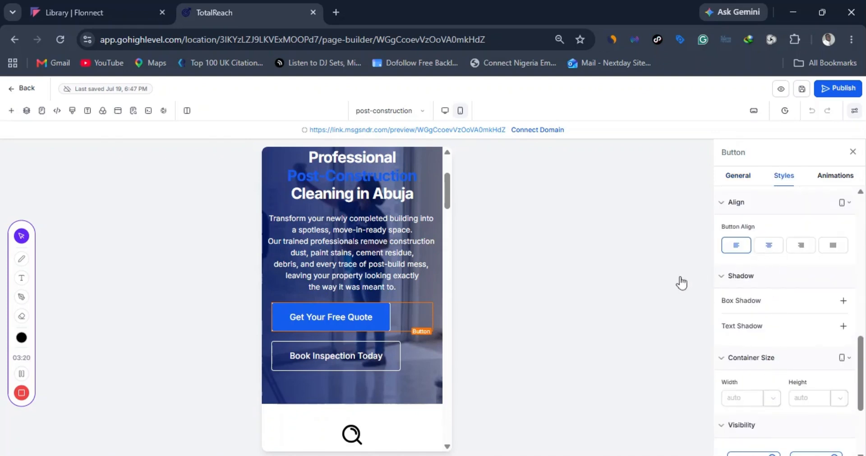
left_click(396, 368)
left_click(775, 252)
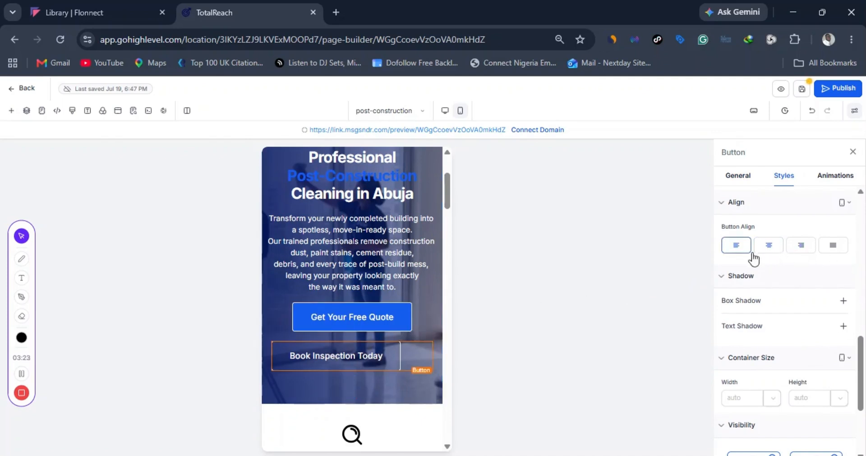
Check the mobile sections below the hero down to the service cards and request a preview of the page.
scroll(365, 356, "down", 10)
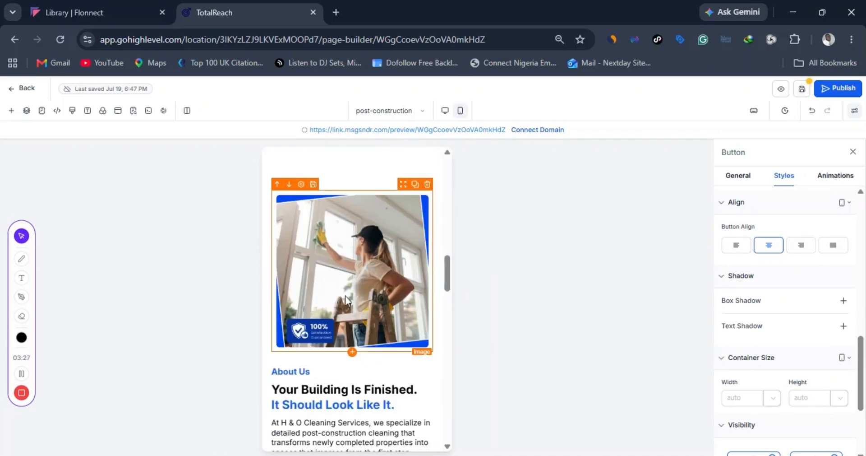
scroll(368, 355, "down", 10)
scroll(358, 351, "down", 10)
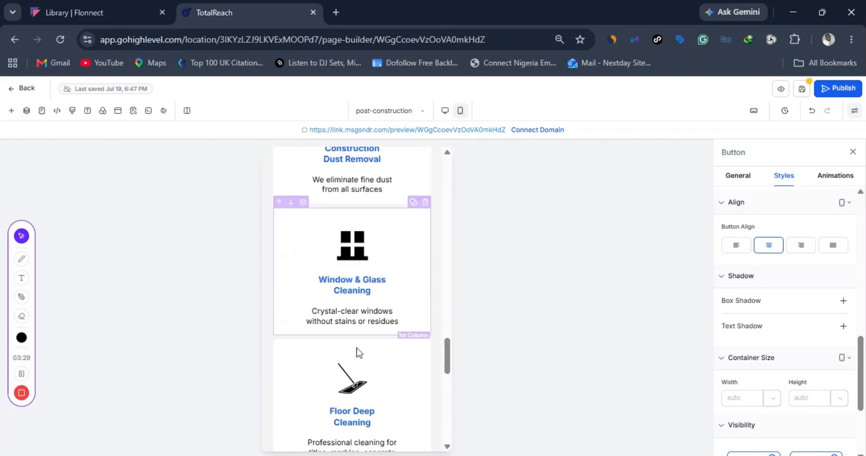
scroll(359, 349, "up", 5)
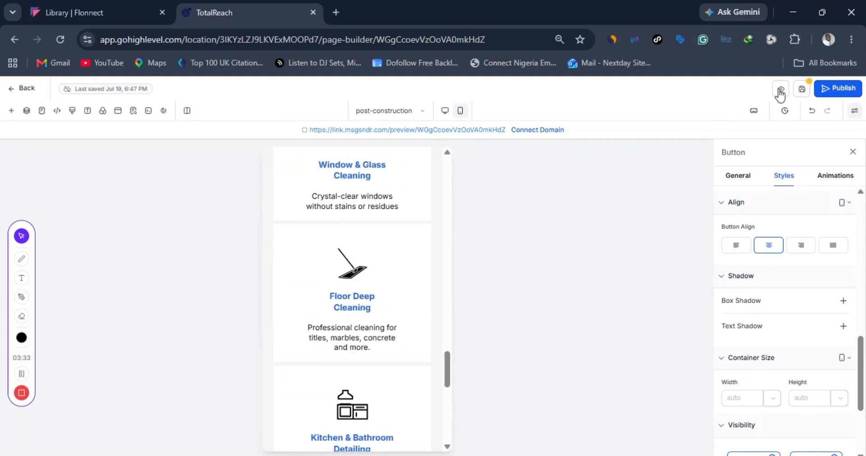
left_click(780, 92)
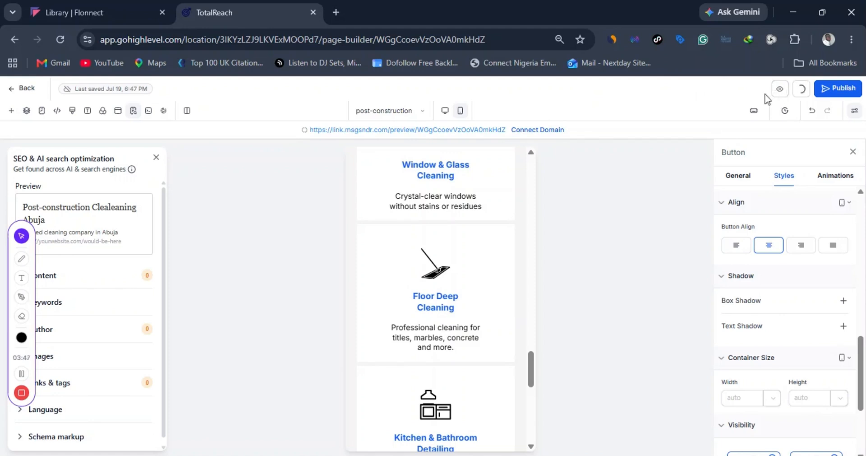
Review the mobile layout from the closing call-to-action up to the hero and back down through About Us to the service cards.
scroll(504, 269, "down", 10)
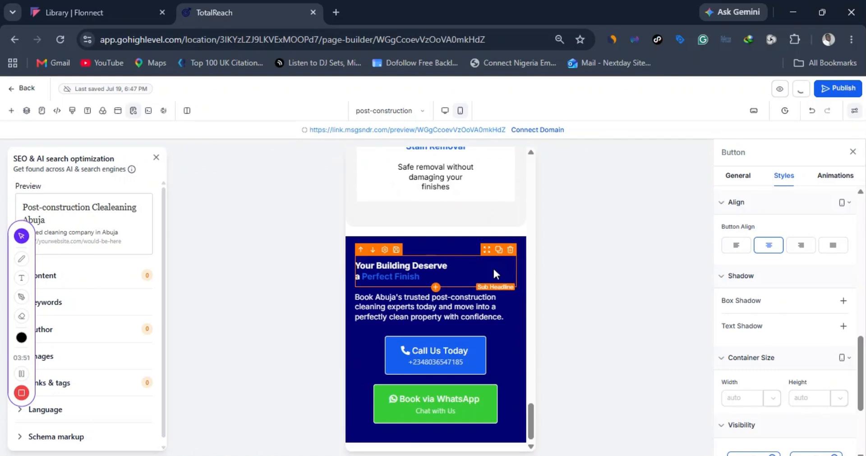
scroll(493, 267, "up", 10)
scroll(497, 271, "up", 10)
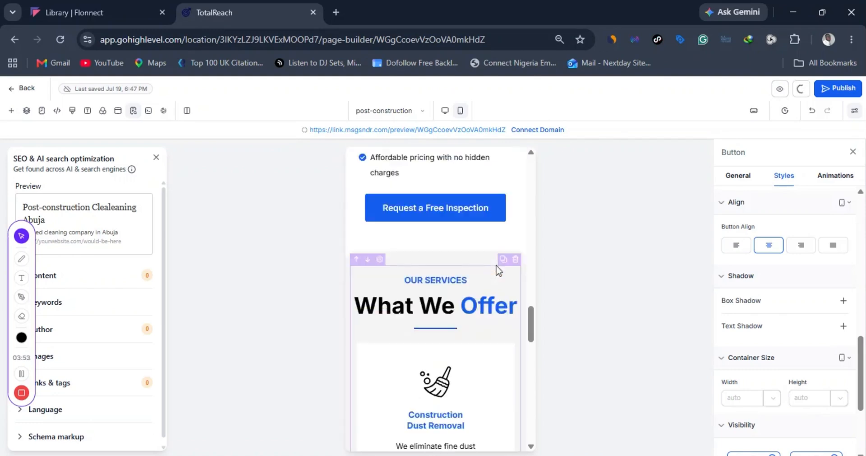
scroll(496, 270, "up", 2)
scroll(496, 270, "down", 8)
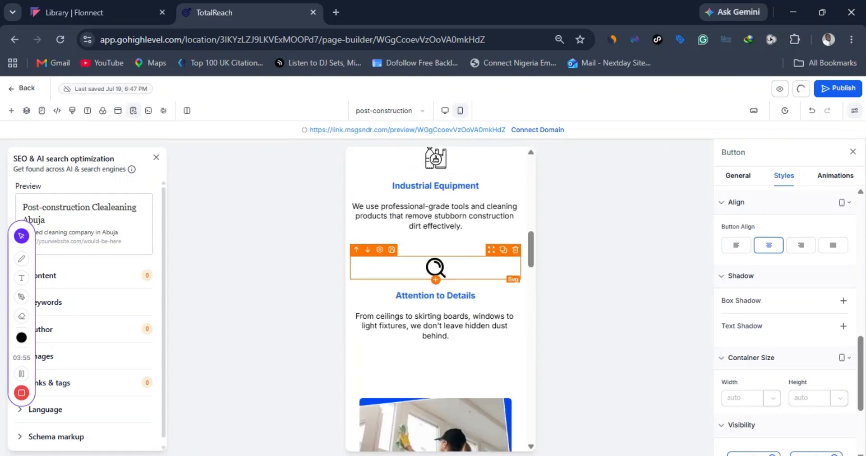
scroll(497, 269, "up", 3)
scroll(497, 267, "up", 10)
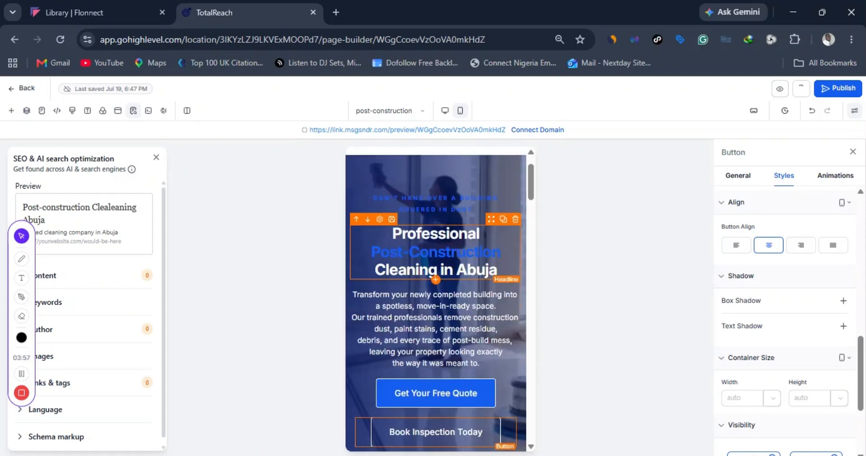
scroll(495, 262, "down", 4)
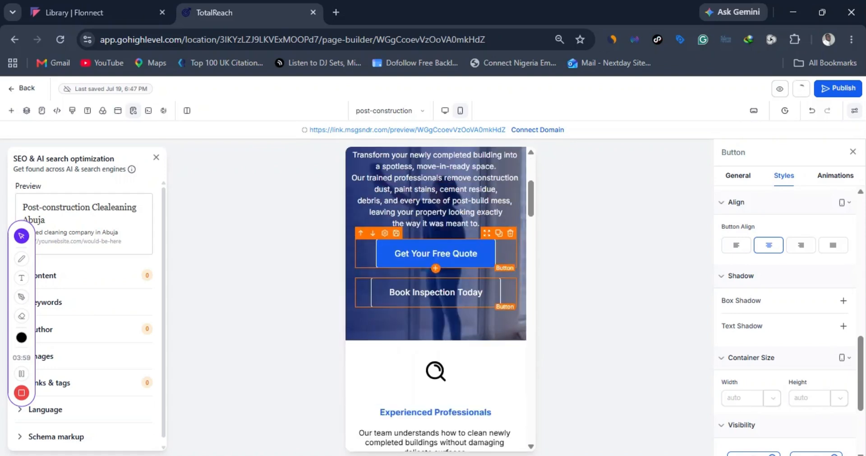
scroll(497, 267, "down", 5)
scroll(497, 267, "down", 3)
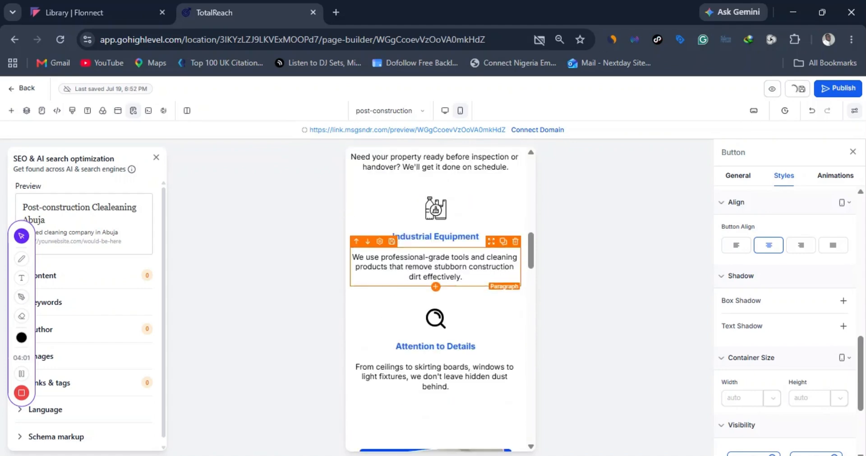
scroll(435, 270, "down", 1)
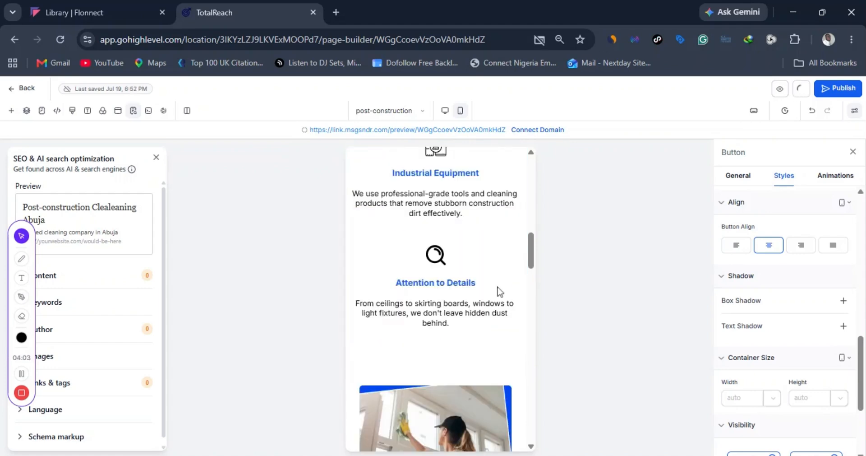
scroll(497, 291, "down", 5)
scroll(496, 291, "down", 4)
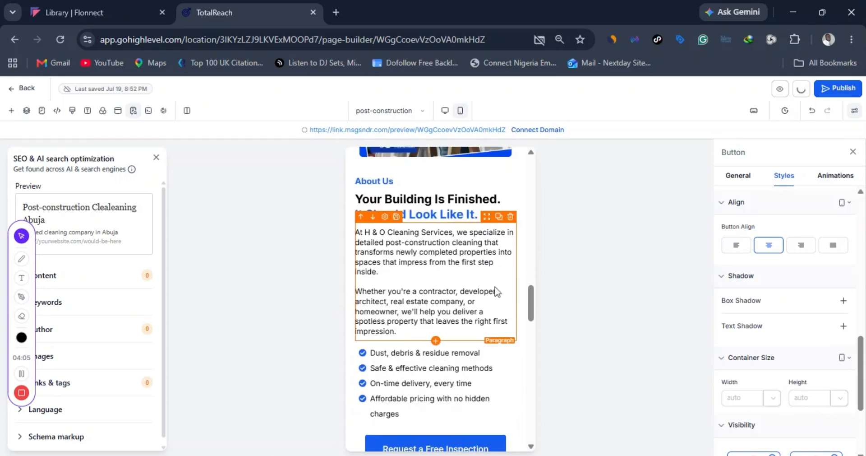
scroll(444, 305, "down", 4)
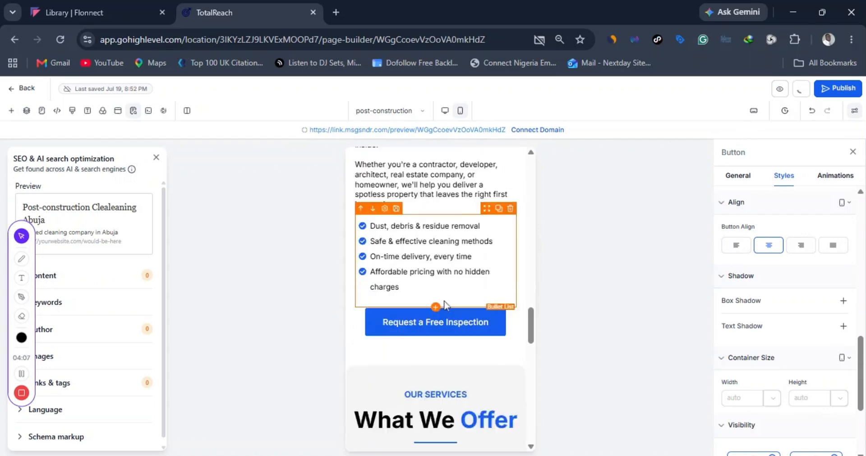
scroll(444, 304, "up", 3)
scroll(445, 304, "down", 10)
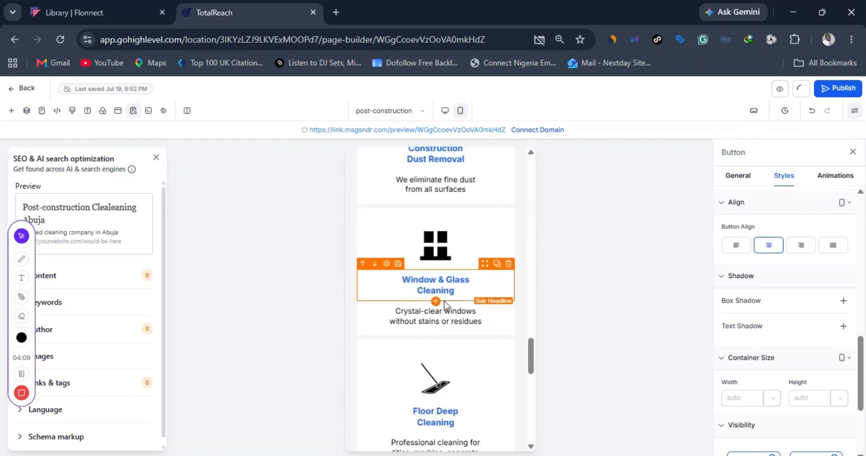
Return to the desktop layout, check it from the service cards up to the hero section, and open the page's live preview.
scroll(445, 305, "up", 9)
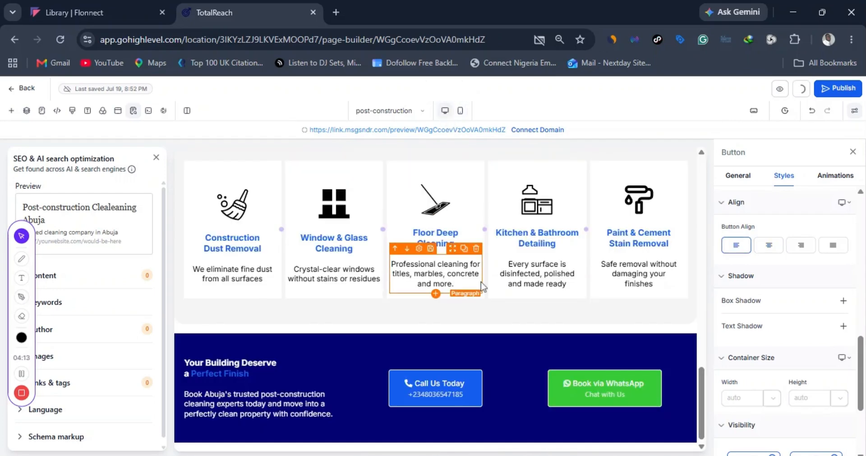
scroll(482, 282, "up", 4)
scroll(487, 284, "up", 8)
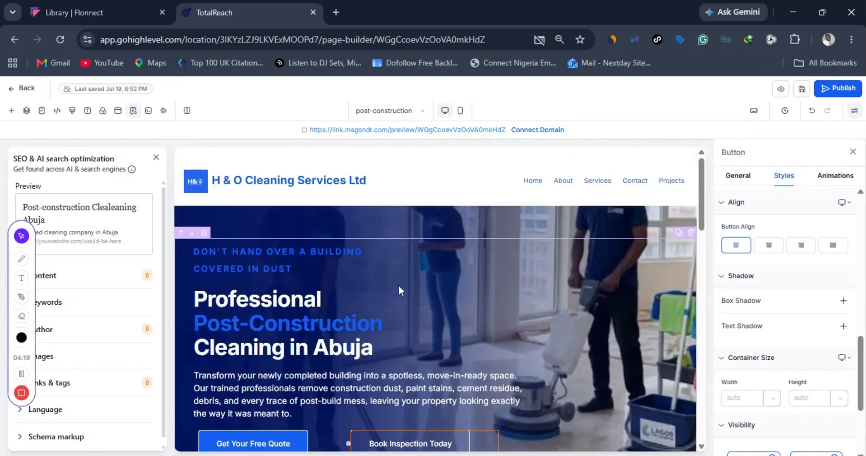
left_click(781, 89)
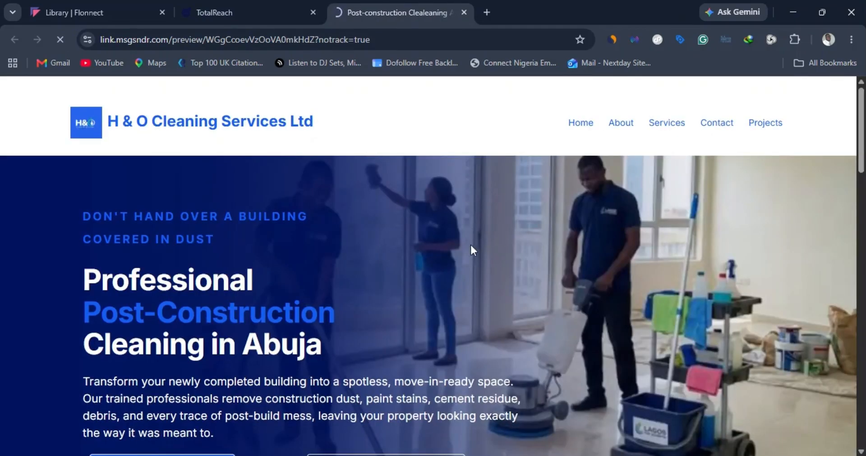
Review the previewed desktop page from the hero through the benefits, About Us and service cards to the closing call-to-action.
scroll(470, 243, "down", 4)
scroll(470, 245, "up", 4)
scroll(470, 243, "down", 3)
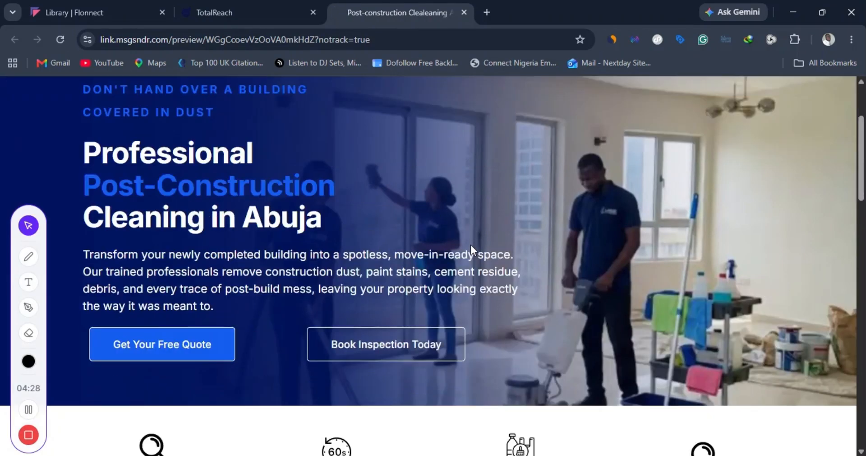
scroll(470, 244, "down", 8)
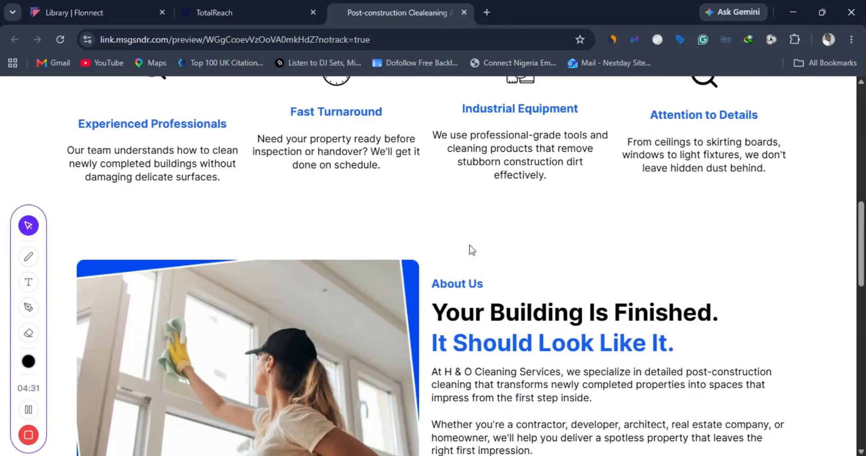
scroll(473, 249, "down", 5)
scroll(472, 250, "down", 5)
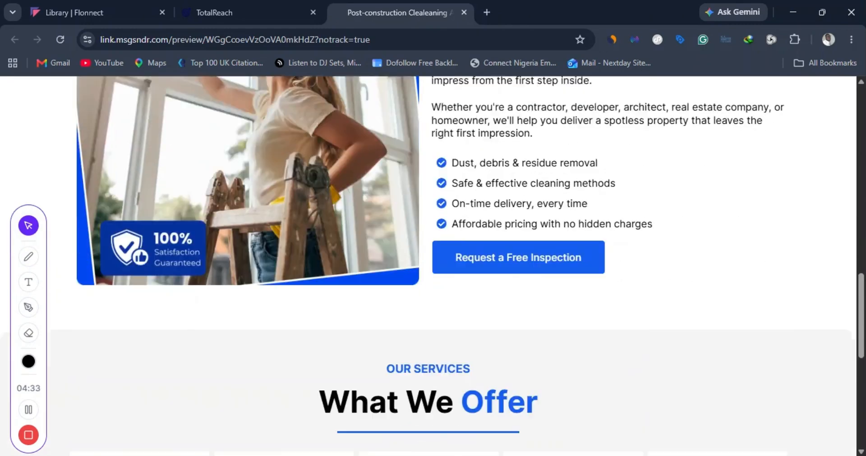
scroll(470, 246, "down", 4)
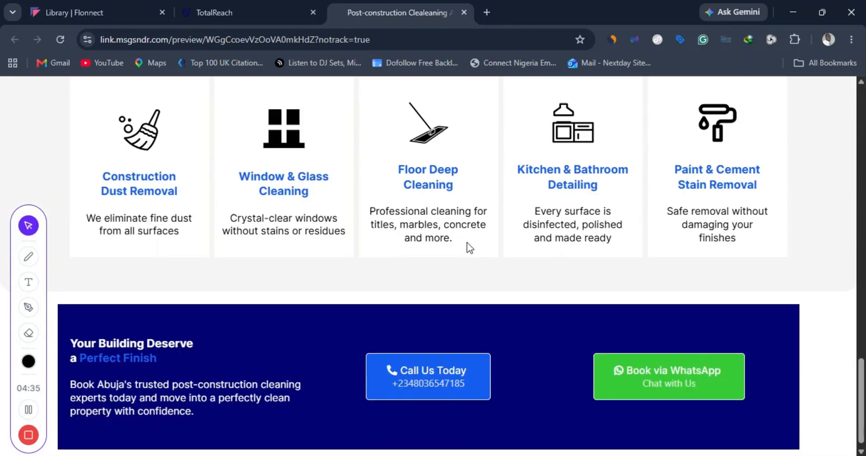